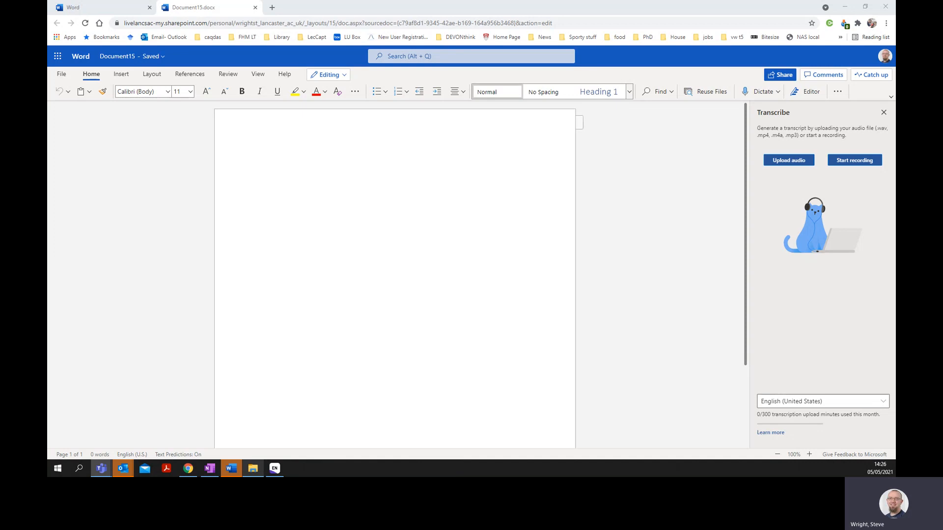
- Create a new blank Word document from the Word start page reached through the Office 365 app launcher
click(491, 208)
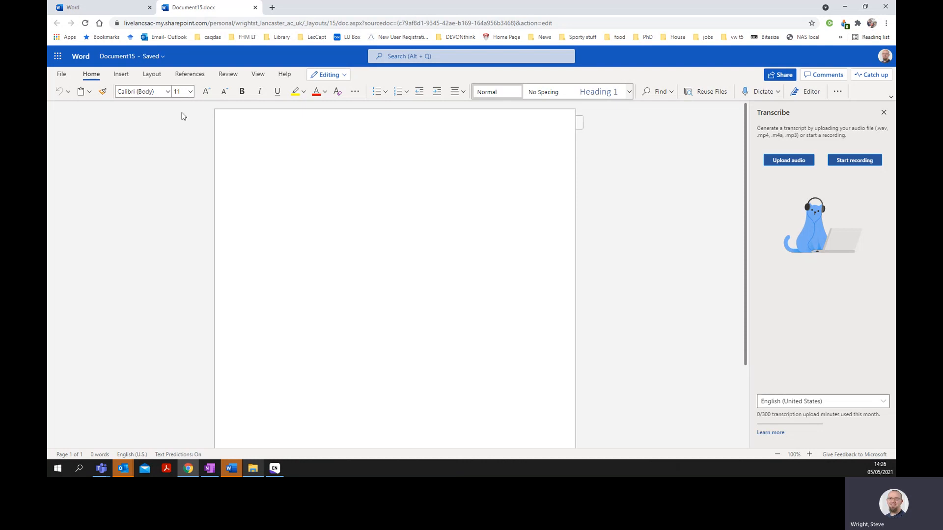
click(58, 56)
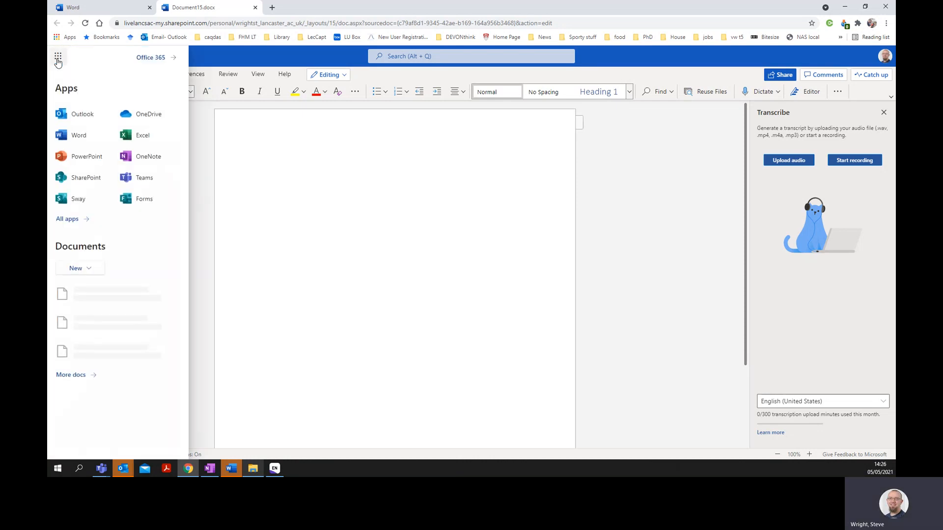
click(75, 131)
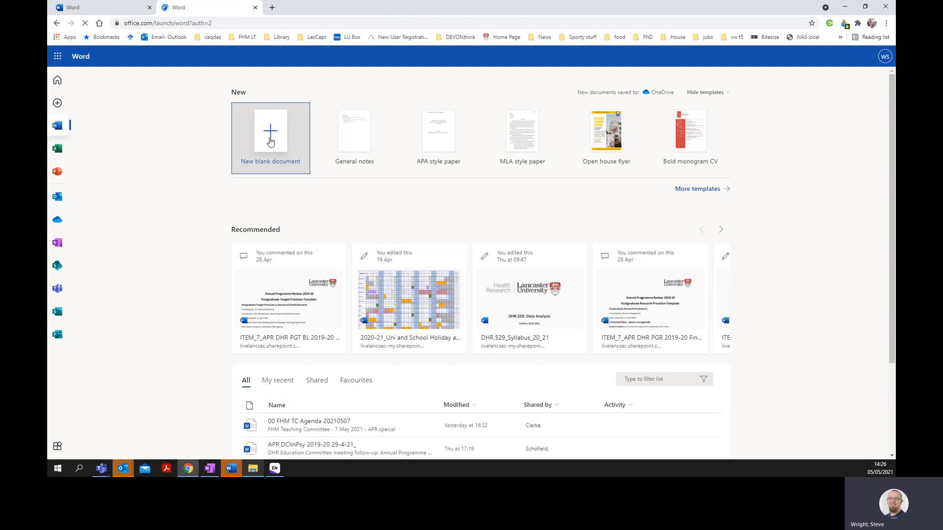
click(270, 140)
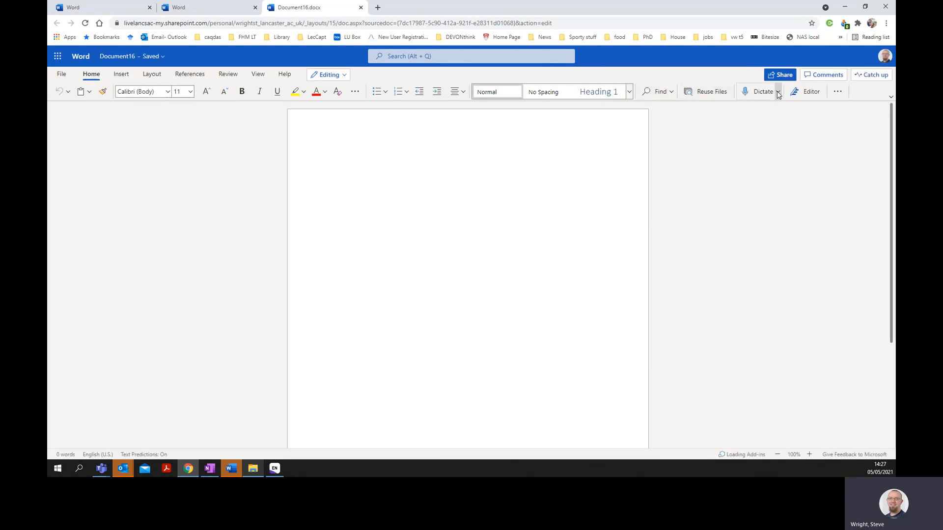
- Start a transcription by uploading the .m4a discussion recording about transcribing automatically from the Downloads folder
click(778, 92)
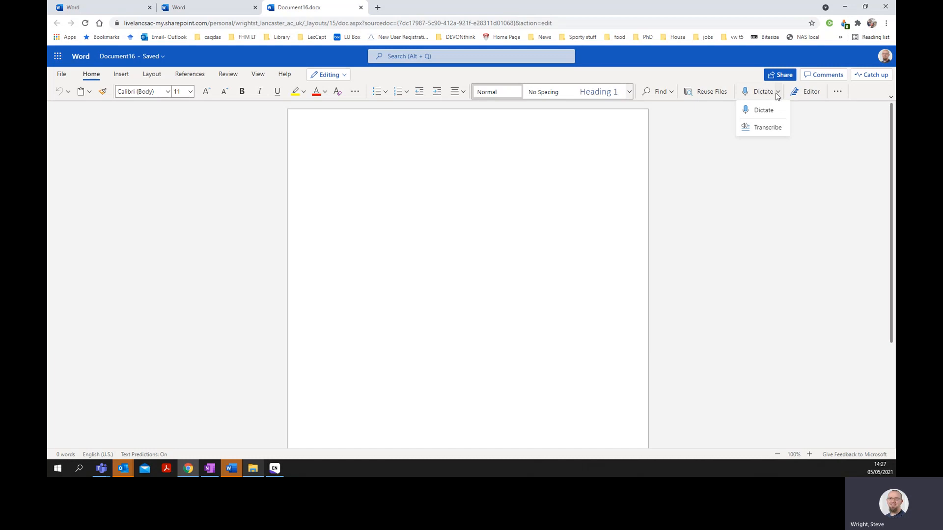
click(773, 133)
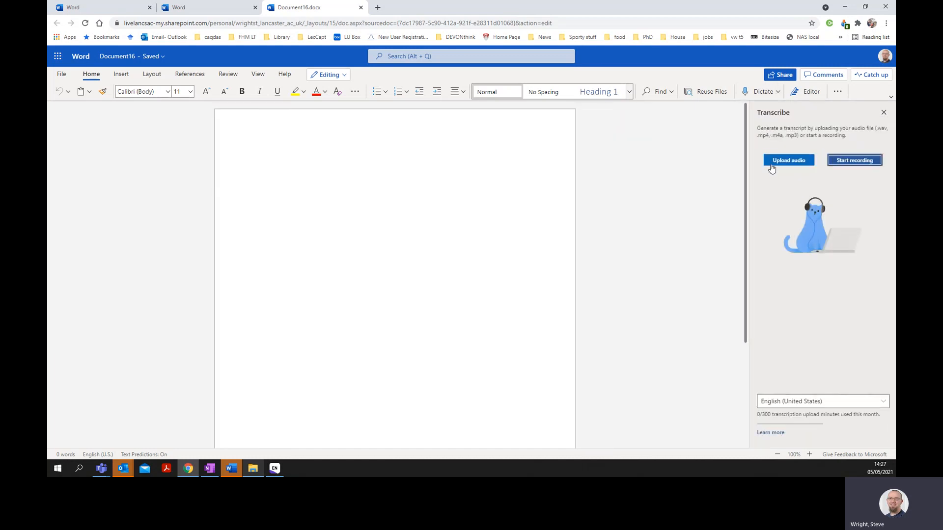
click(772, 162)
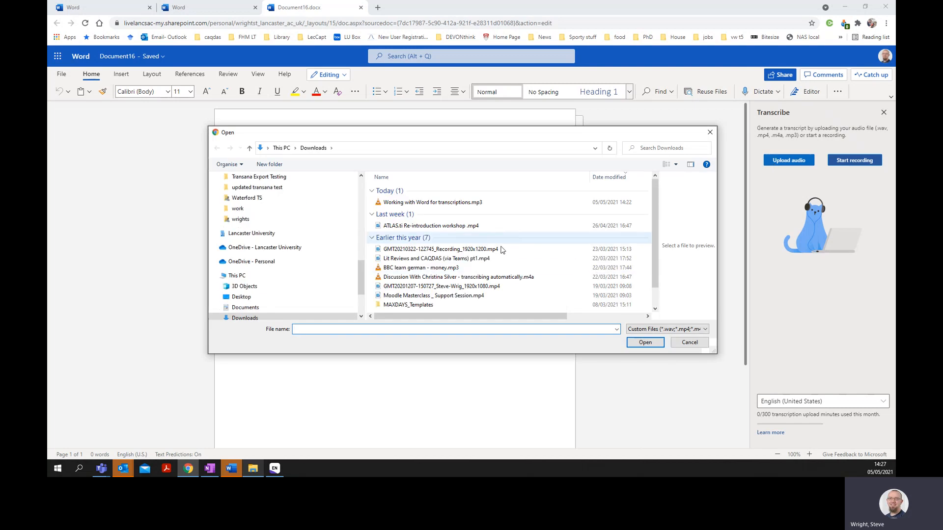
click(475, 278)
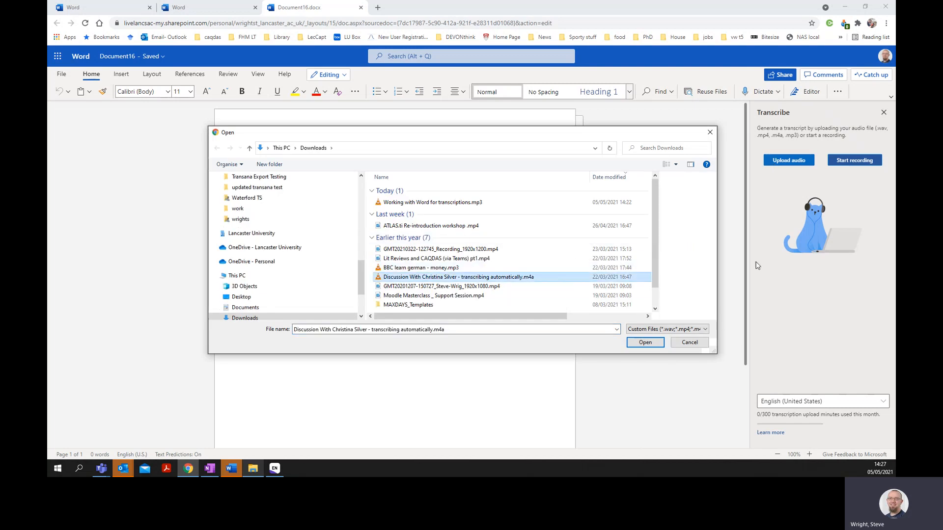
click(648, 346)
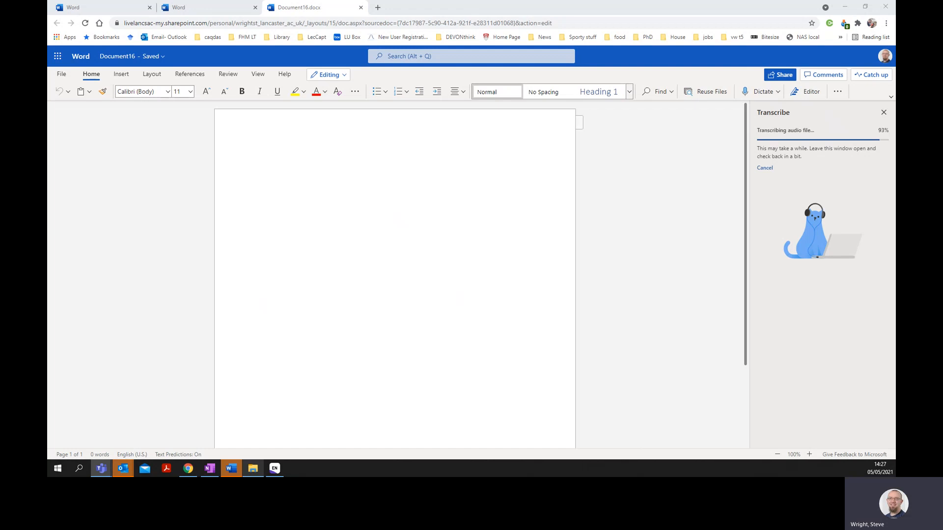
click(498, 192)
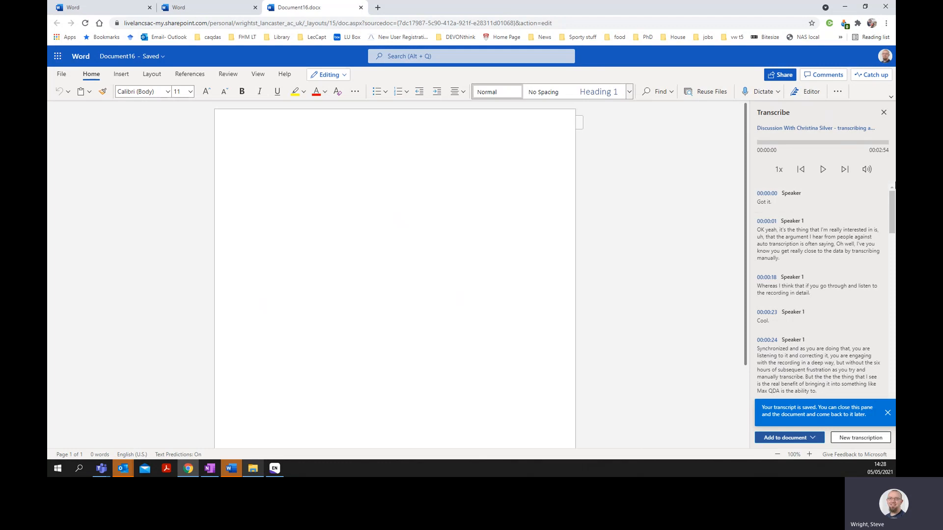
- Play the start of the recording and rename every Speaker 1 label in the transcript to SW
drag(892, 204, 886, 179)
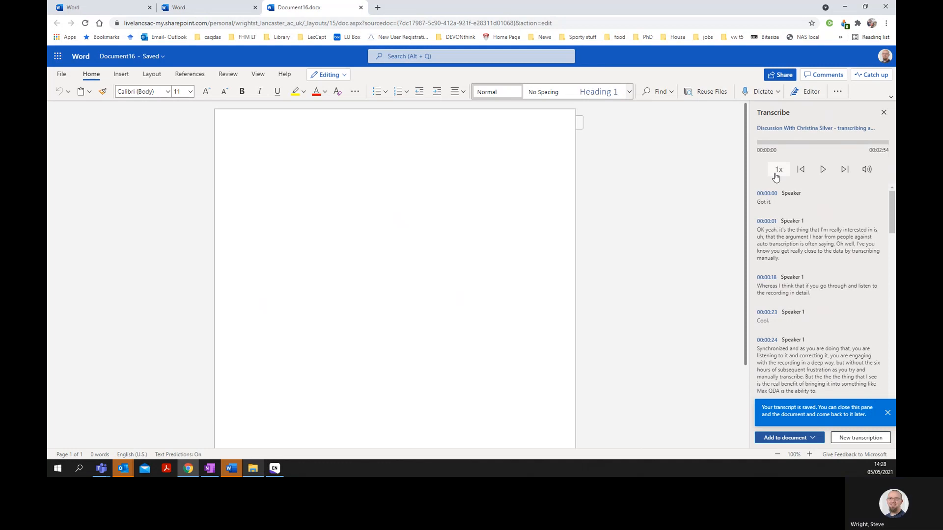
click(823, 170)
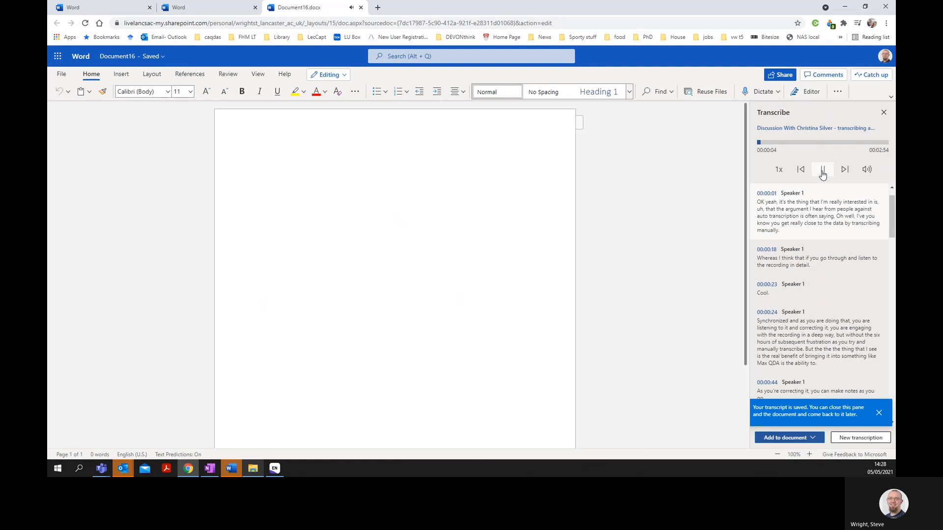
click(813, 193)
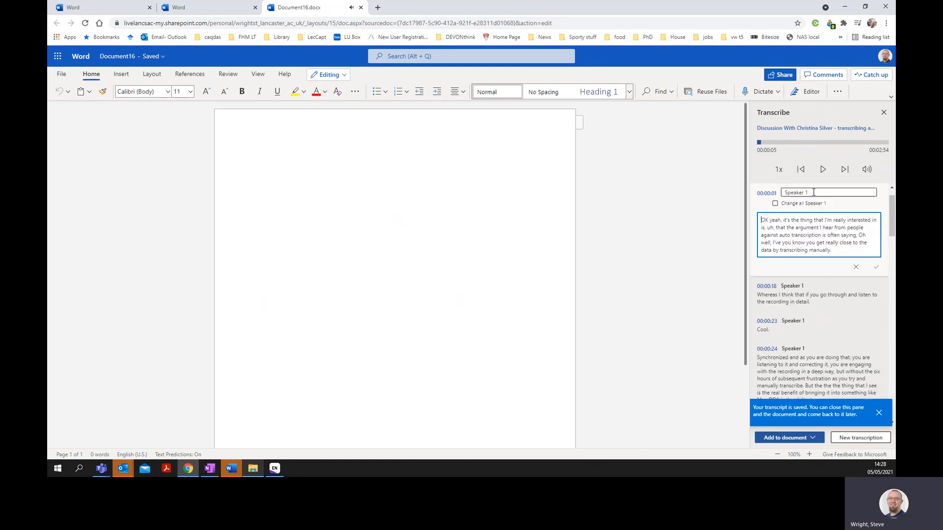
drag(813, 193, 784, 193)
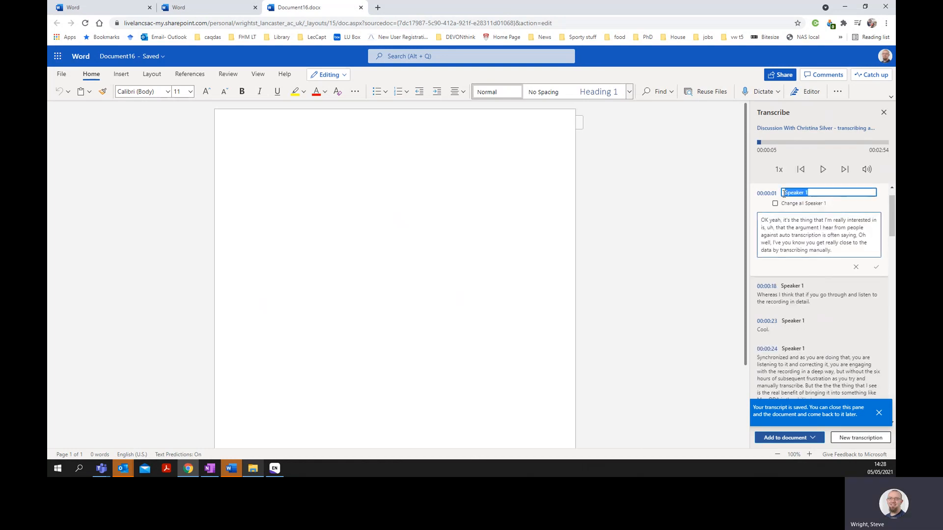
text(SW)
click(775, 203)
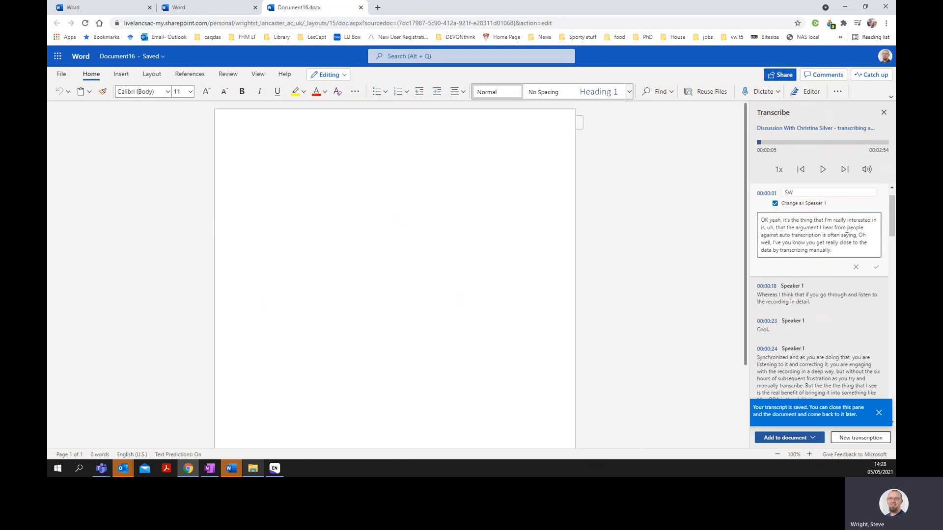
click(876, 268)
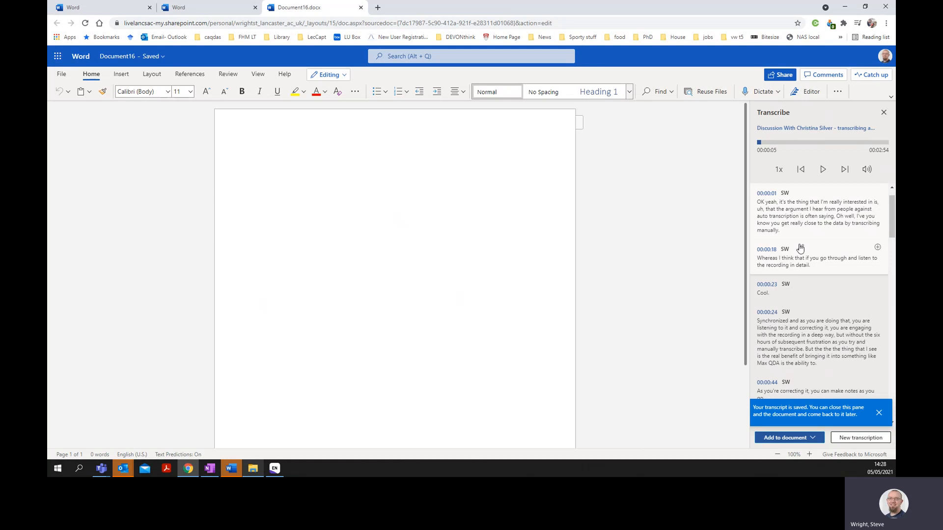
- Rename every Speaker 2 label in the transcript to CS, starting from the segment at 00:00:53
scroll(810, 246, down, 4)
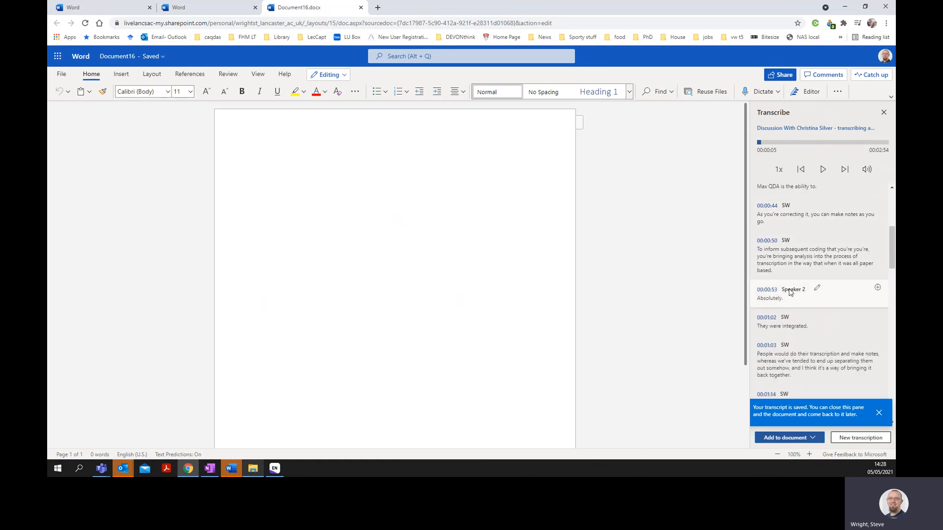
click(817, 290)
click(817, 288)
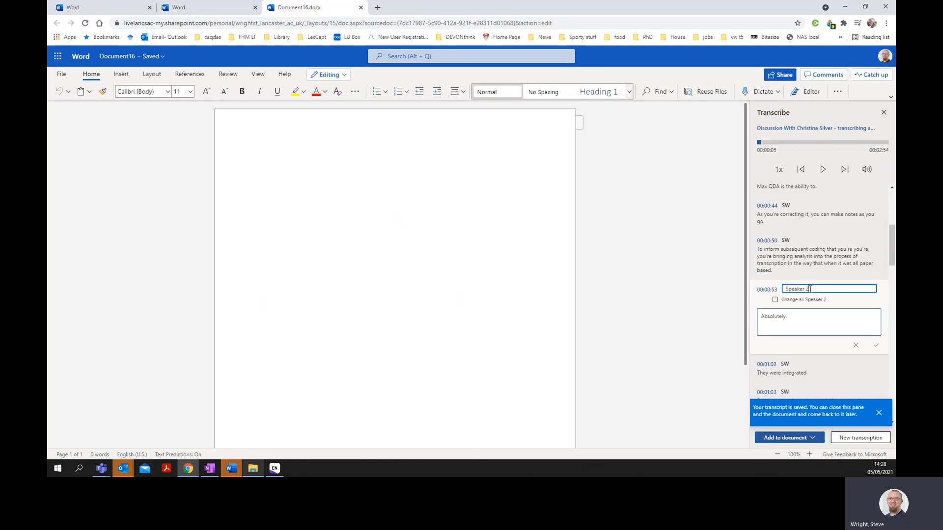
drag(817, 288, 786, 289)
key(BackSpace)
text(CS)
click(775, 299)
click(877, 346)
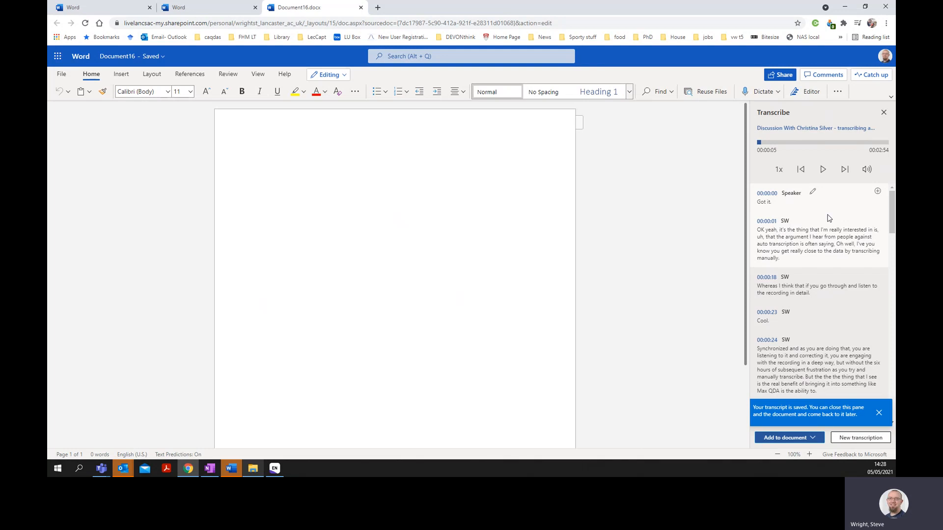
- Play part of the recording against the synchronized transcript, pause it, and look through the remaining transcript segments
click(829, 169)
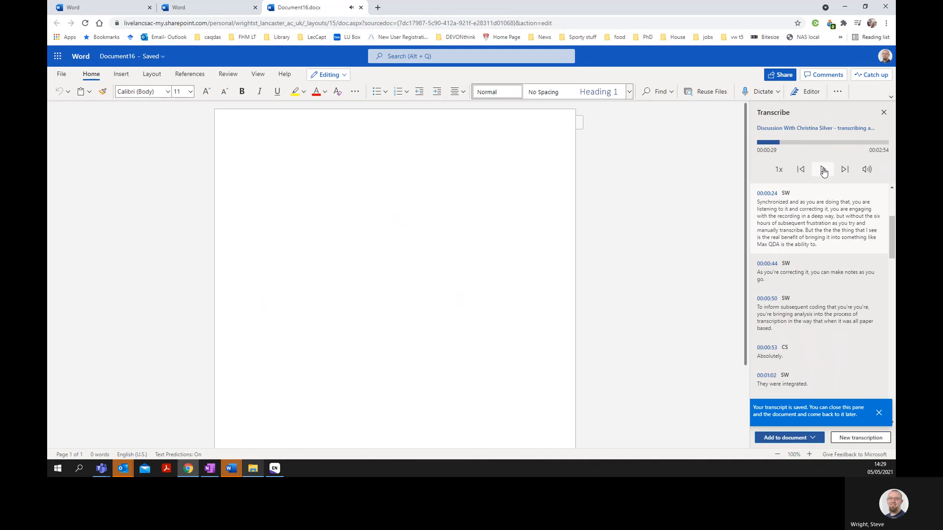
click(824, 170)
scroll(806, 248, up, 3)
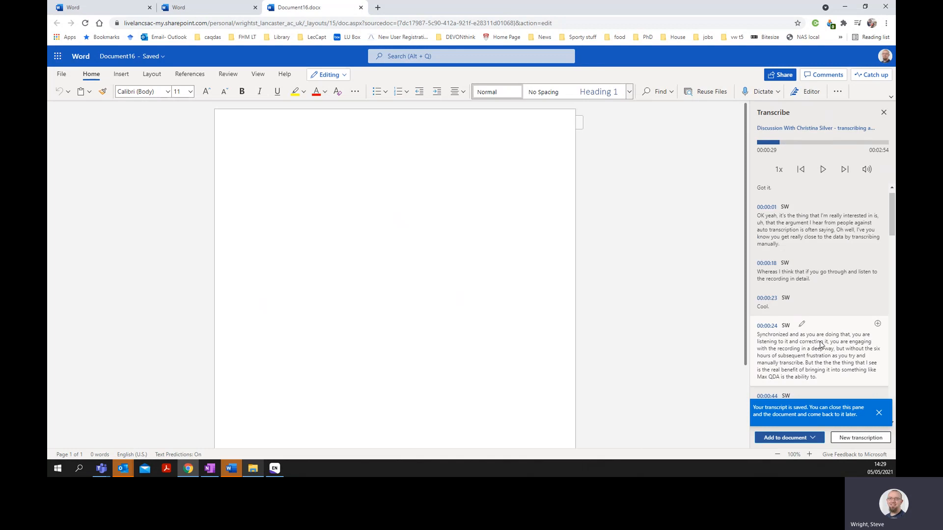
scroll(820, 345, down, 4)
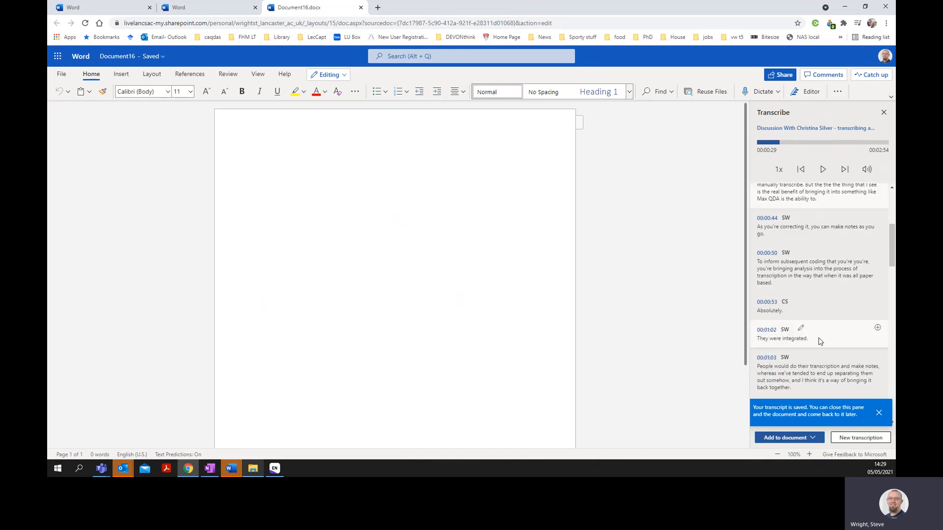
scroll(821, 338, down, 2)
scroll(845, 291, down, 8)
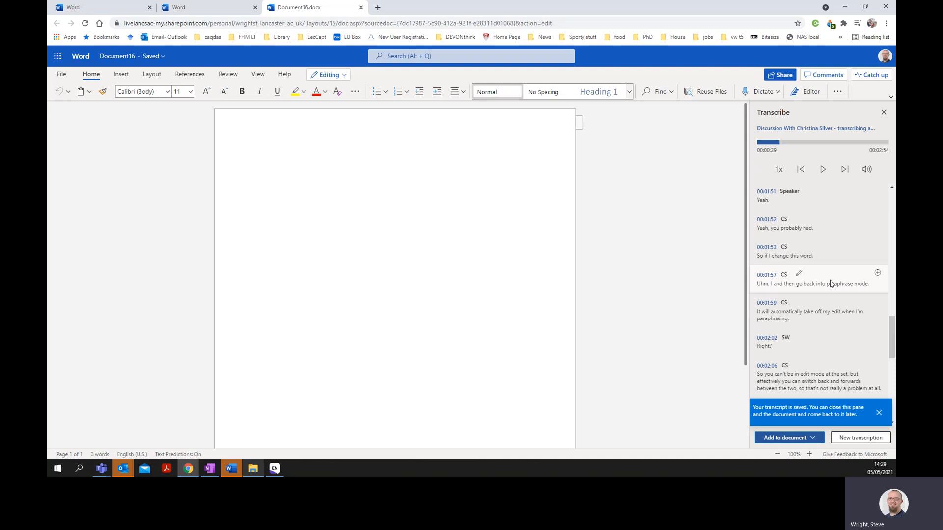
scroll(829, 284, up, 10)
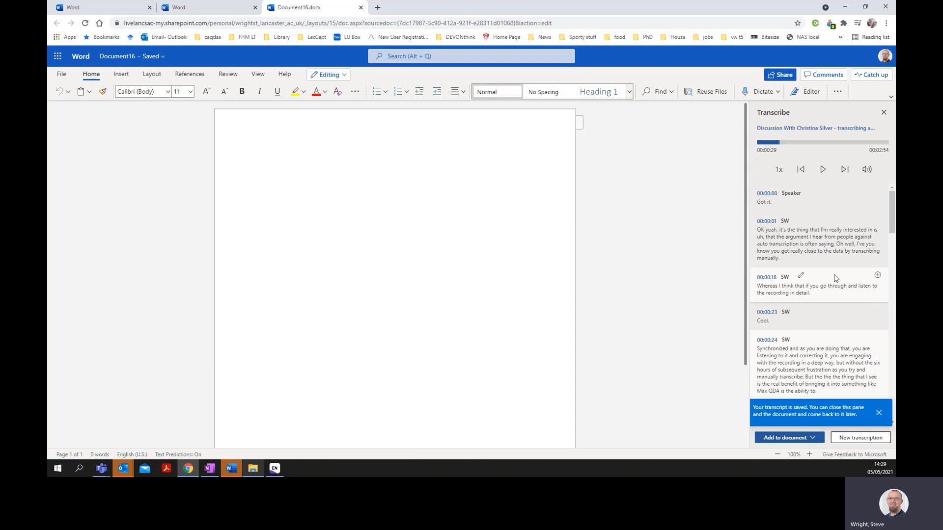
- Dismiss the saved-transcript notice and add the transcript to the document with speakers and timestamps
click(879, 413)
click(813, 439)
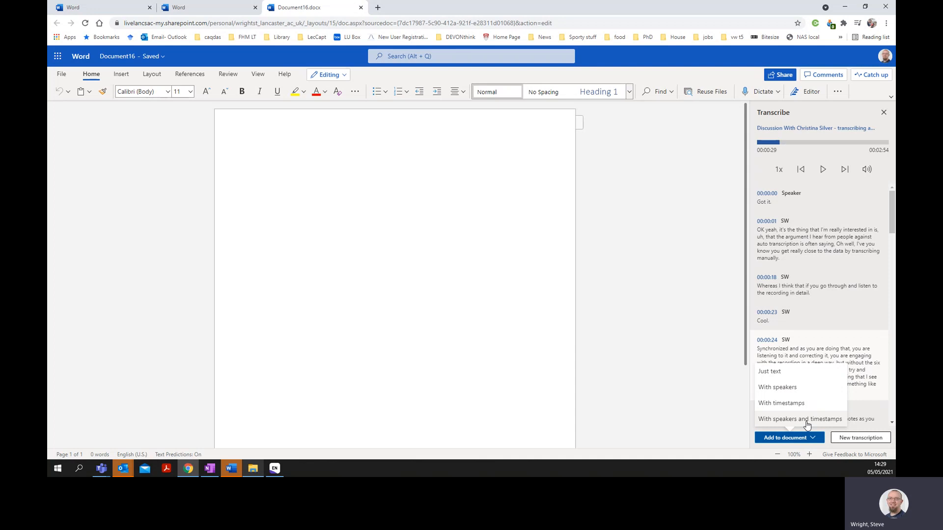
click(807, 423)
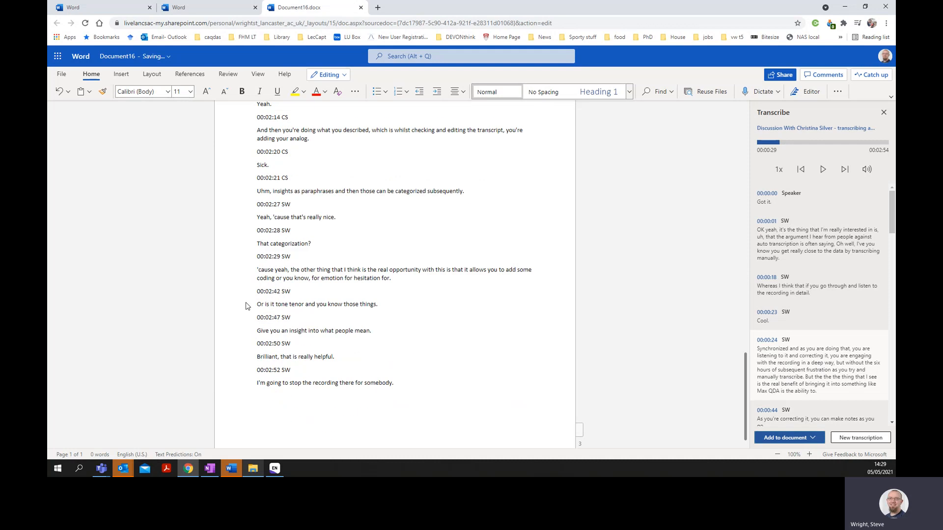
scroll(397, 244, up, 15)
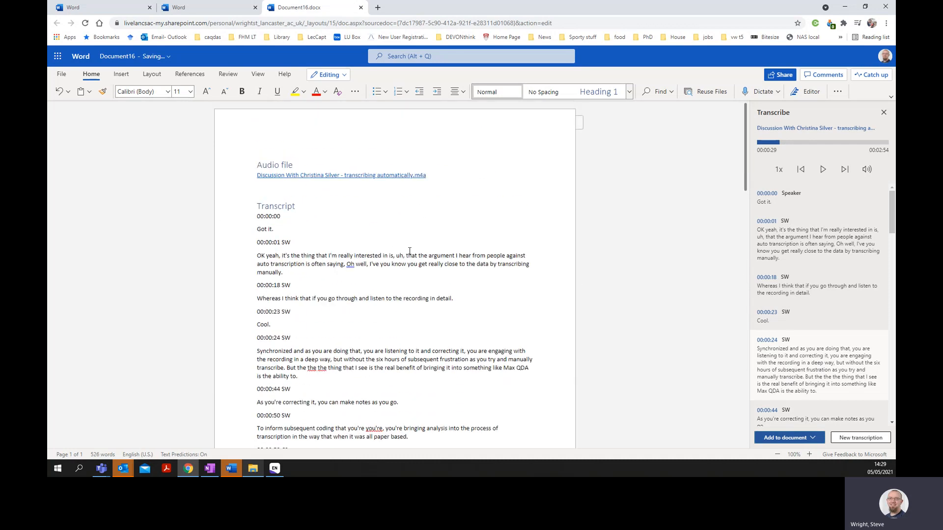
double_click(259, 162)
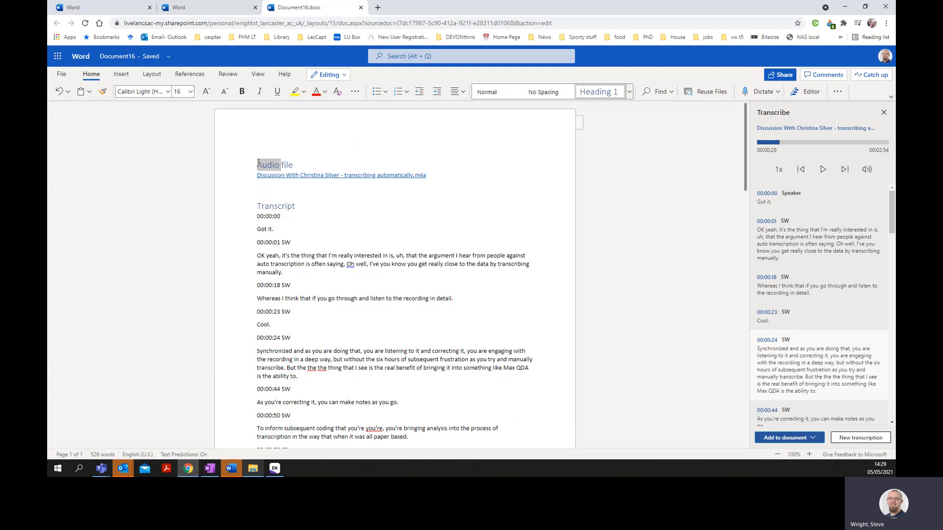
click(273, 194)
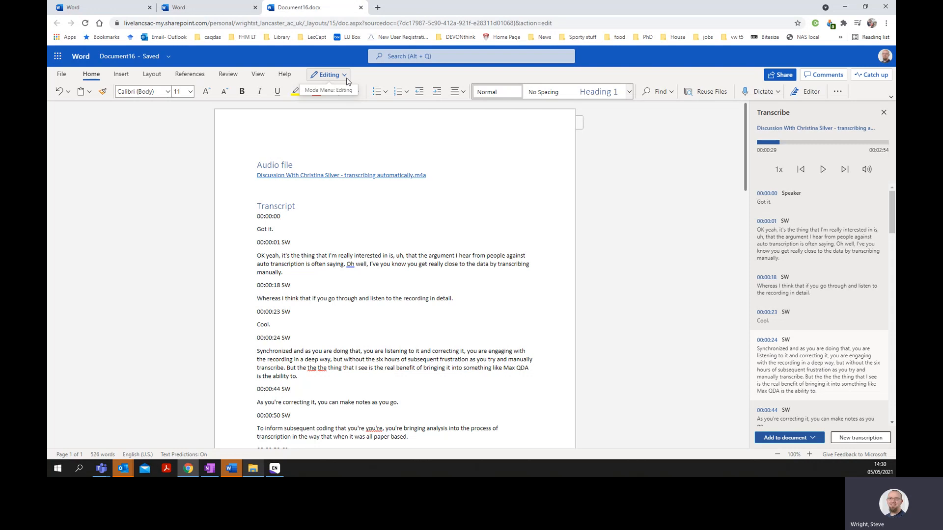
- Show the paragraph marks and other hidden formatting symbols in the transcript document
click(264, 74)
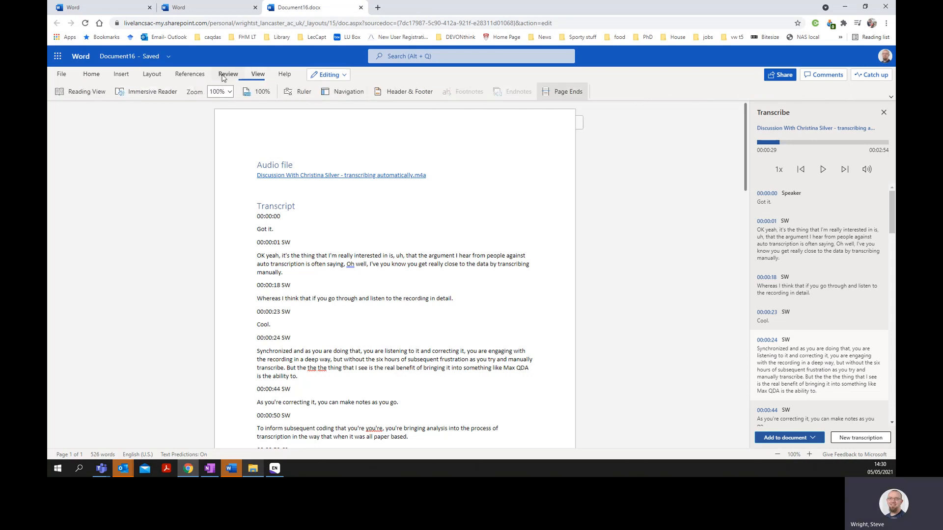
click(99, 78)
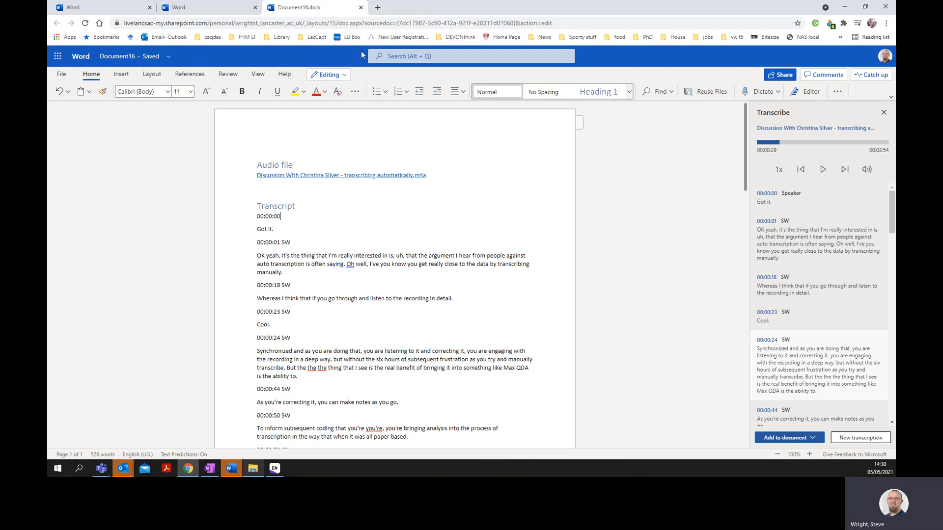
click(355, 93)
click(356, 94)
click(837, 94)
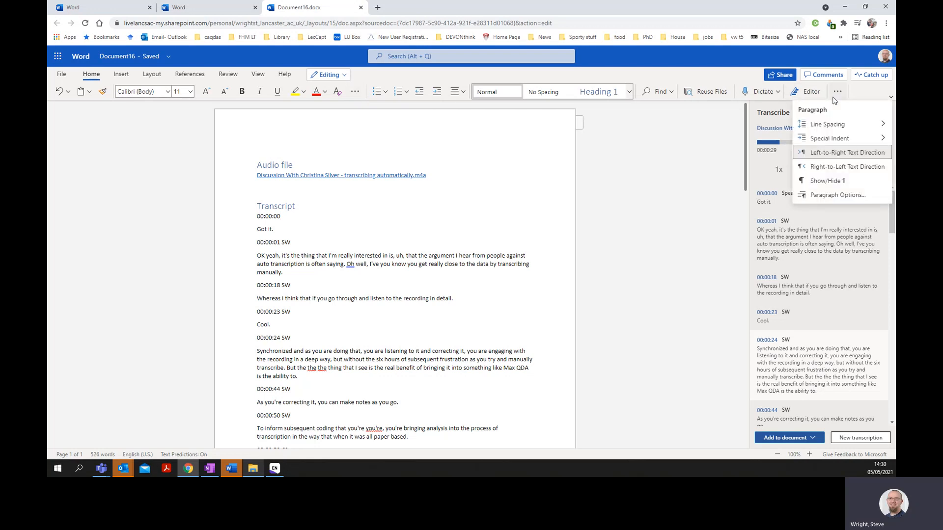
click(823, 182)
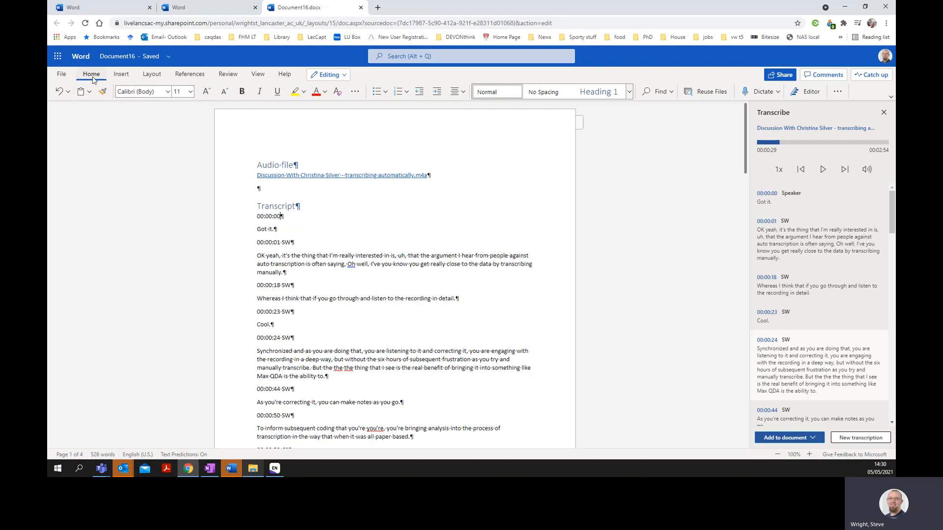
click(116, 77)
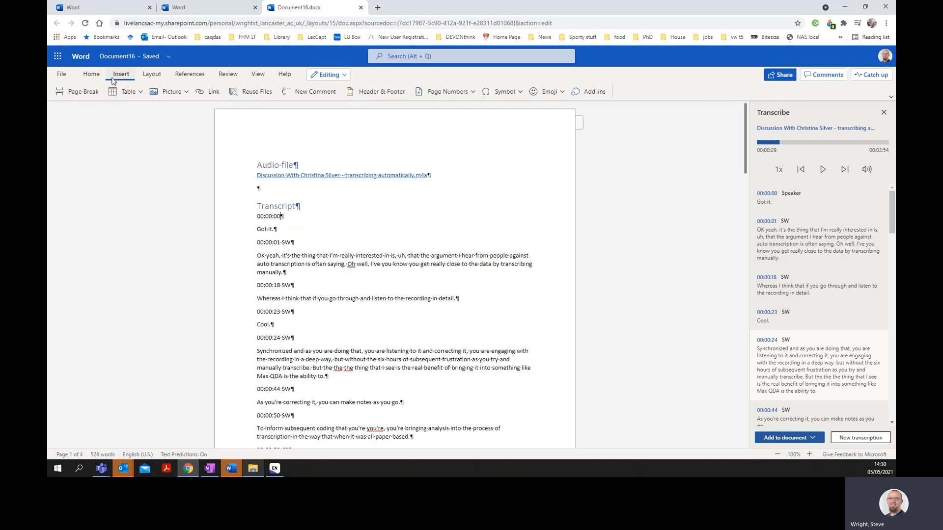
click(176, 76)
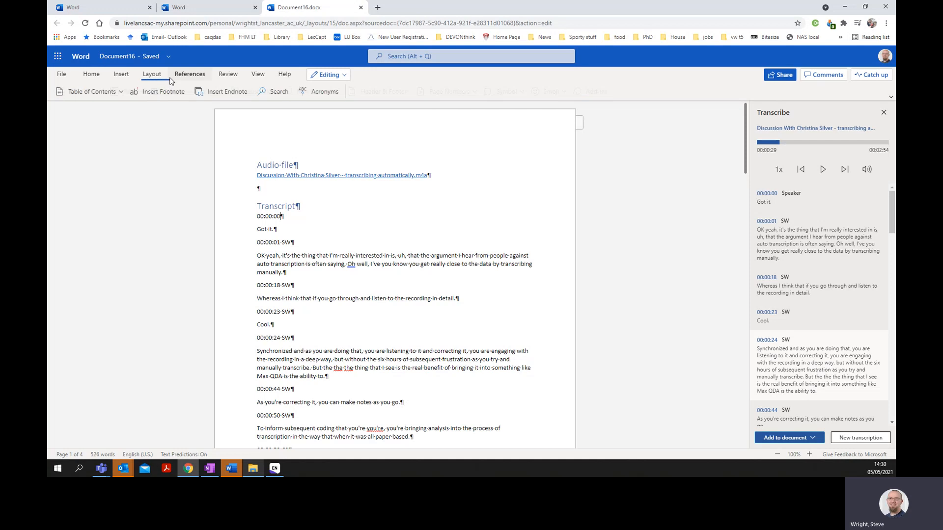
click(279, 95)
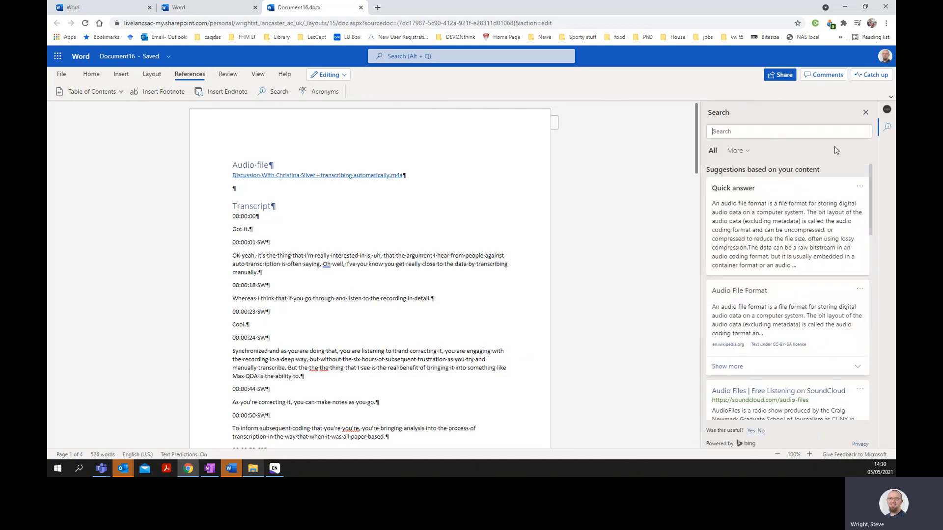
click(736, 151)
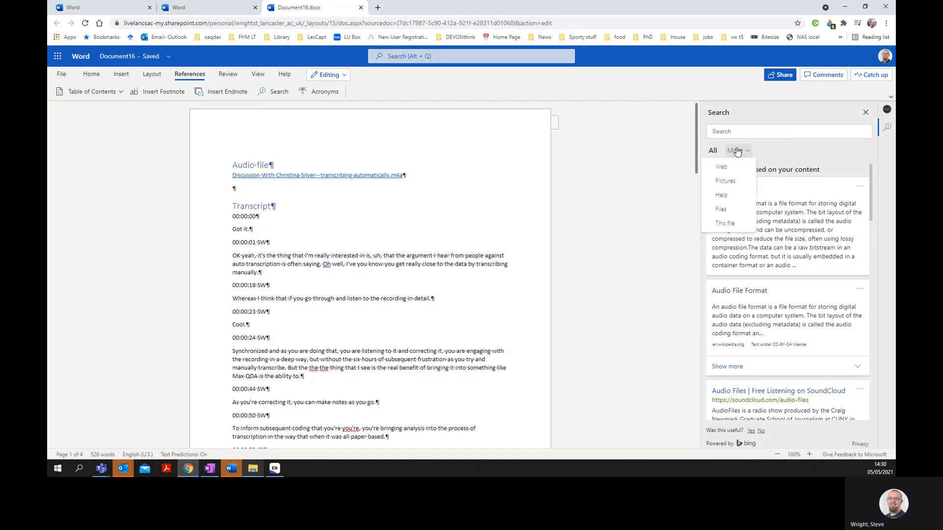
click(775, 130)
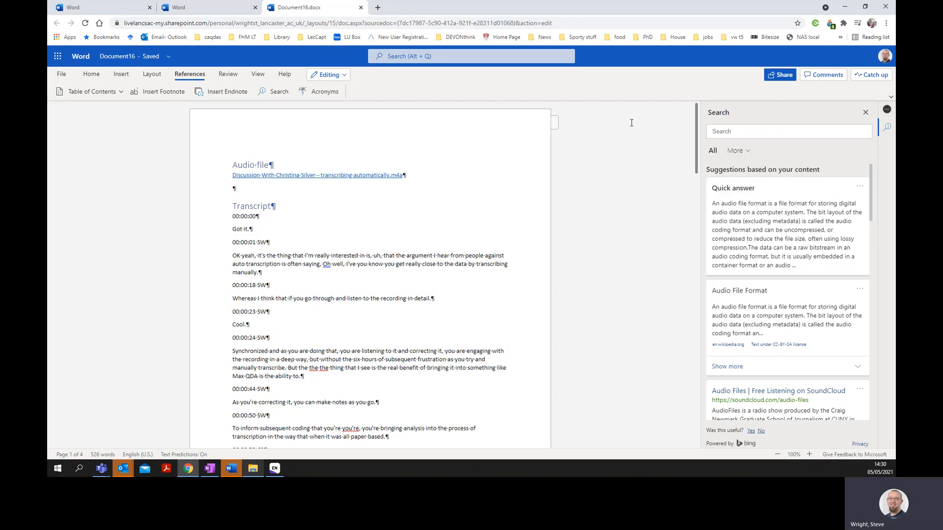
click(229, 74)
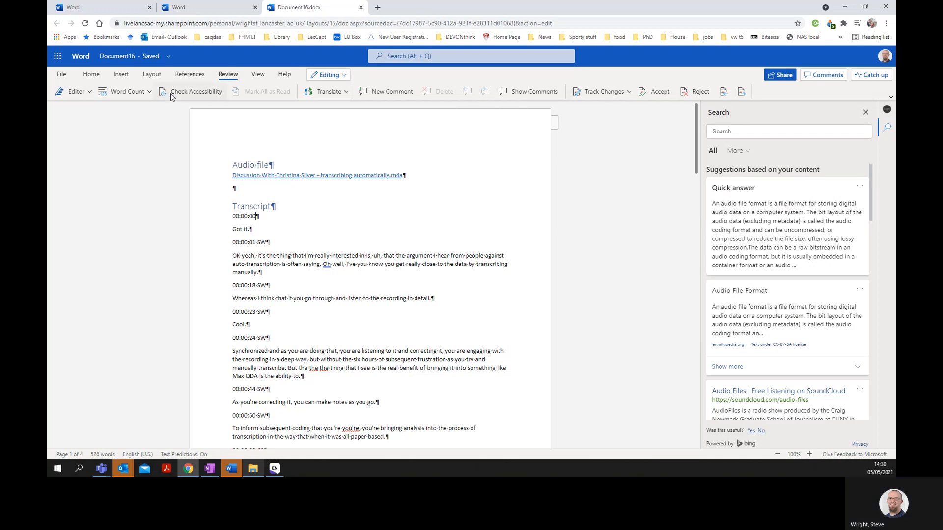
click(90, 93)
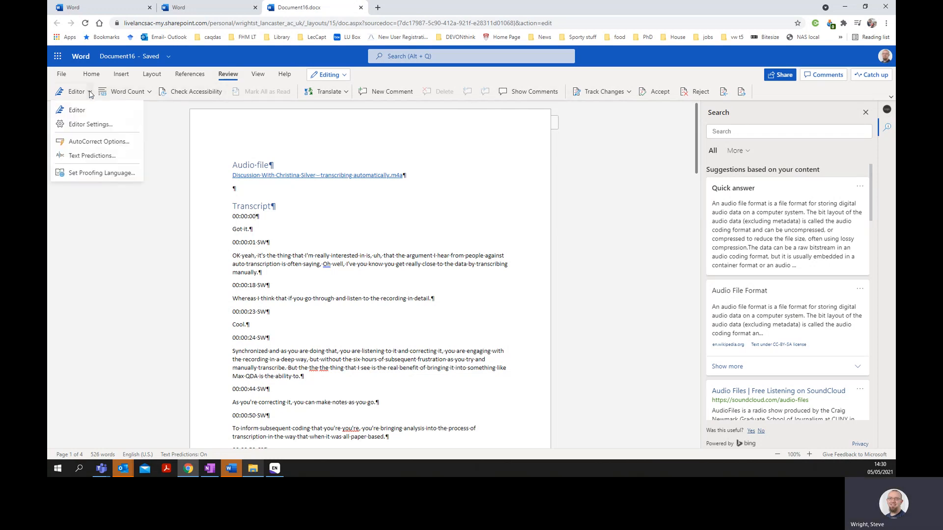
click(89, 92)
- Look up the Replace command and open find-and-replace for the transcript document
click(420, 59)
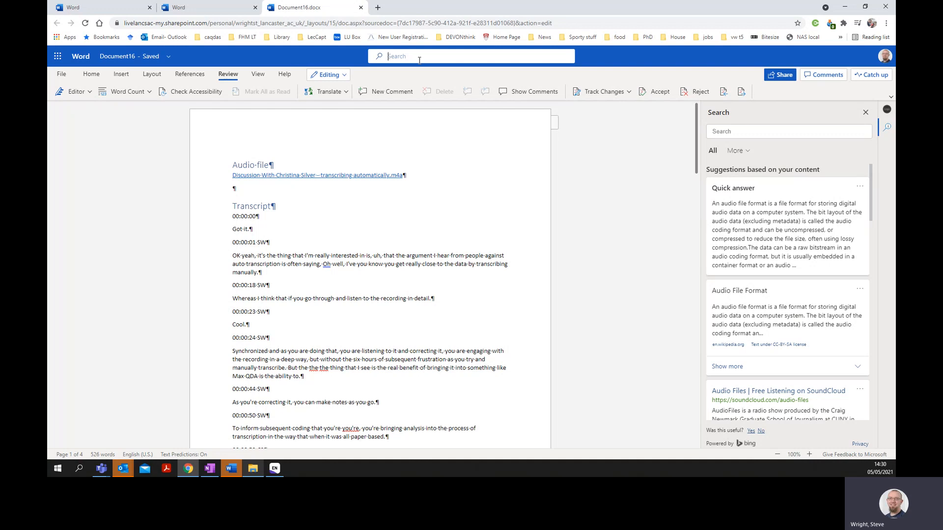
text(e)
key(BackSpace)
text(repl)
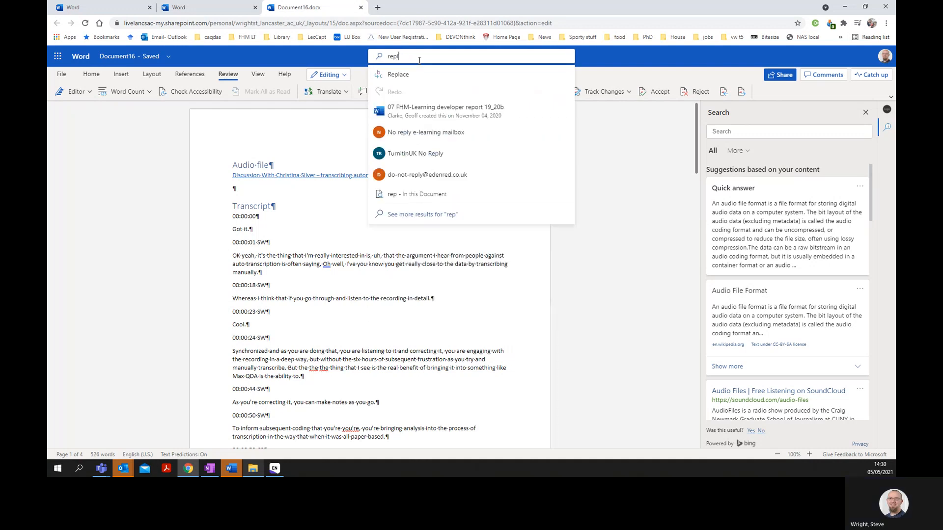
click(411, 74)
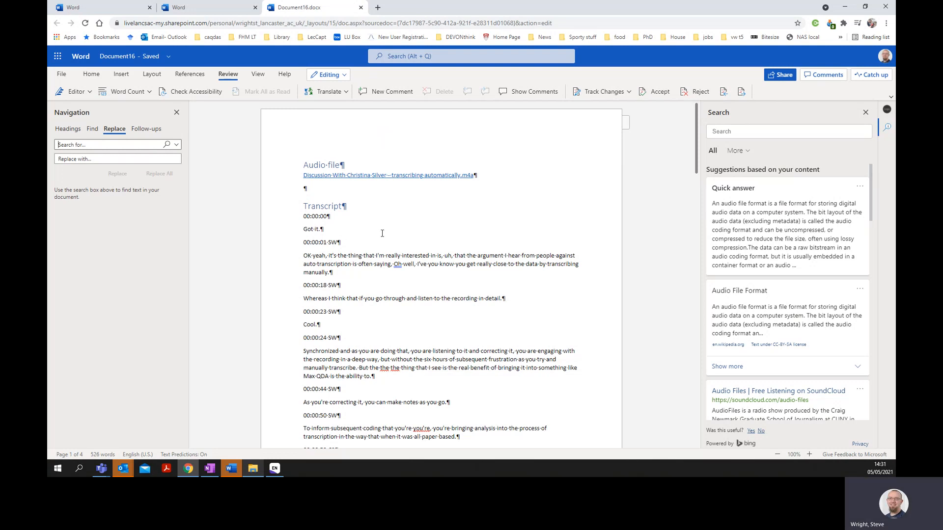
- Try to surround the first SW label with tabs by replacing it with ^tSW^t, and reset the replacement text to SW
click(94, 146)
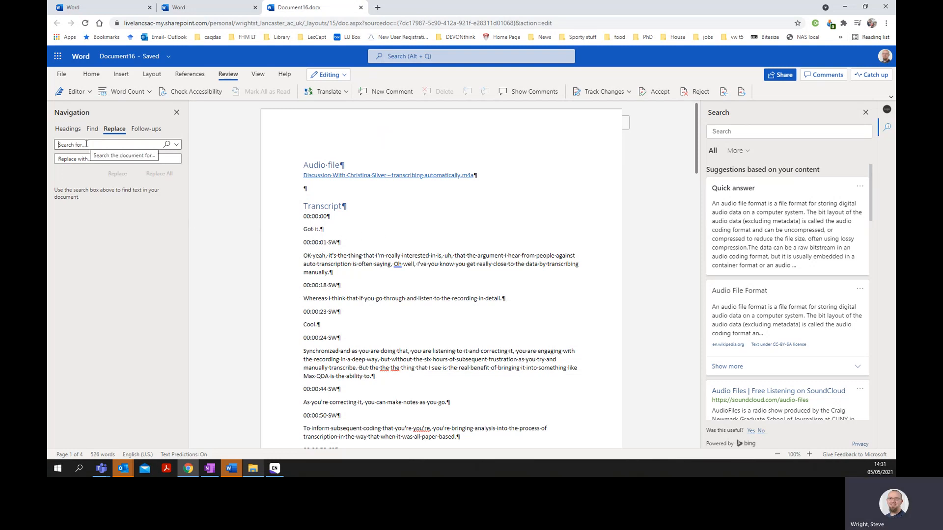
text(sW)
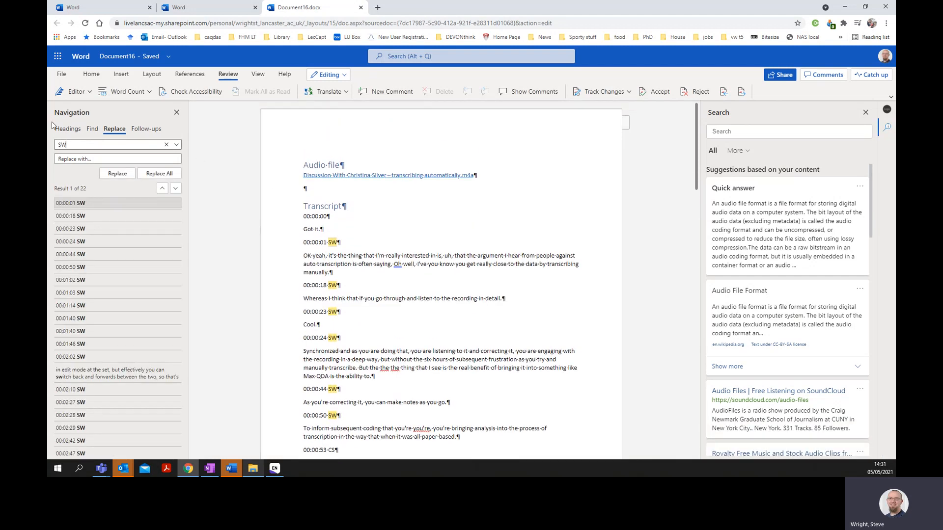
click(93, 158)
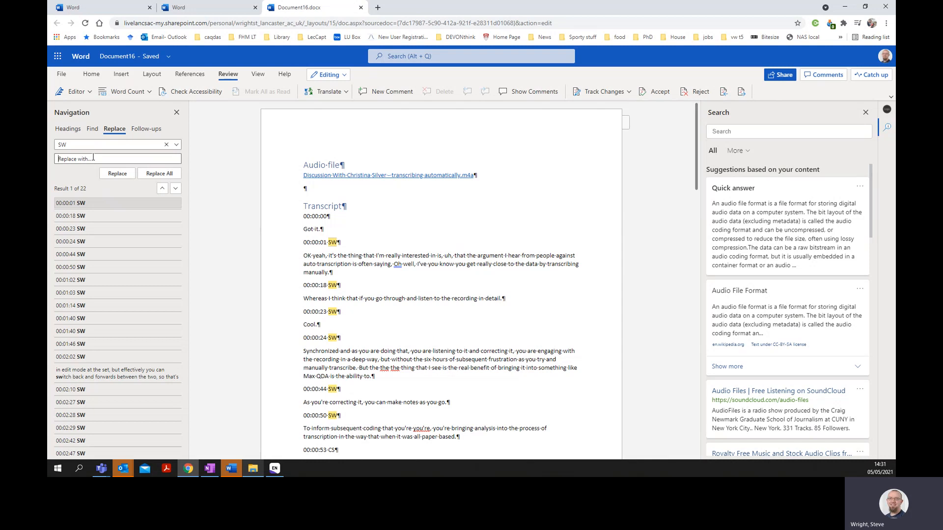
text(^)
text(s)
text(SW)
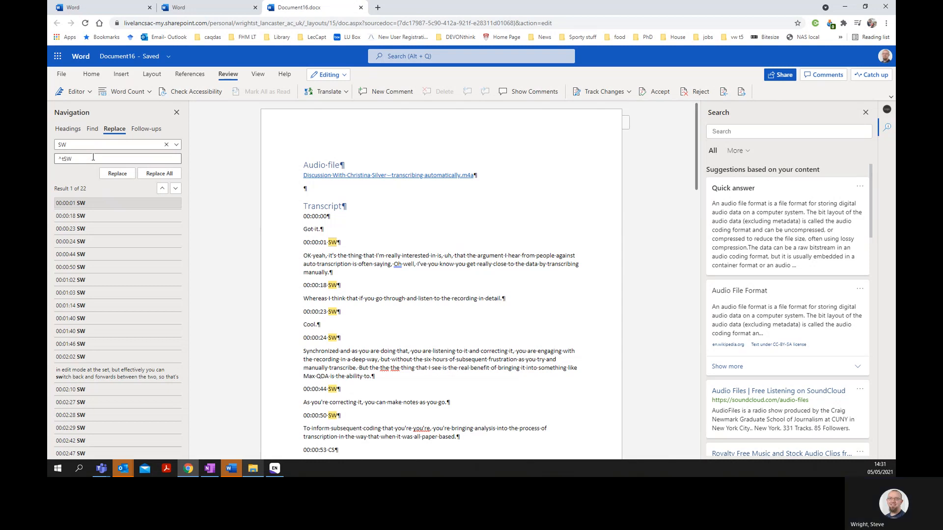
text(^t)
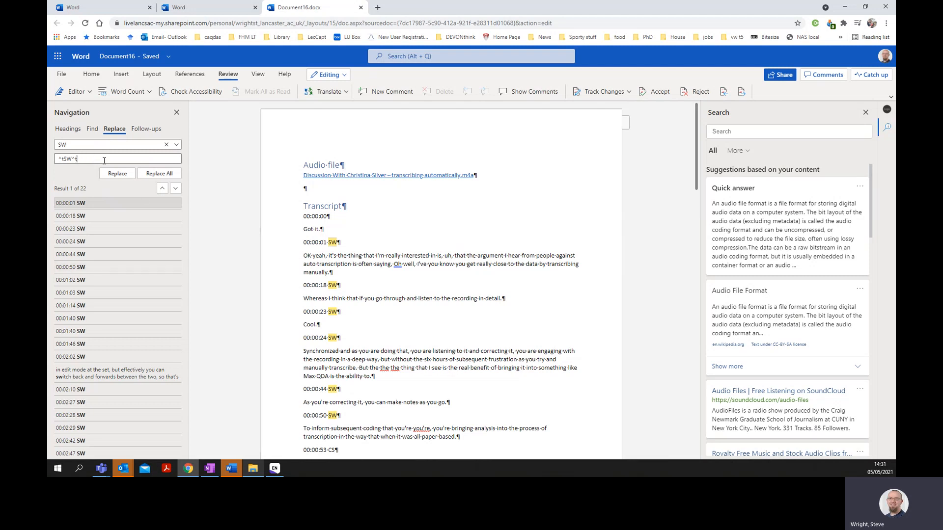
click(117, 174)
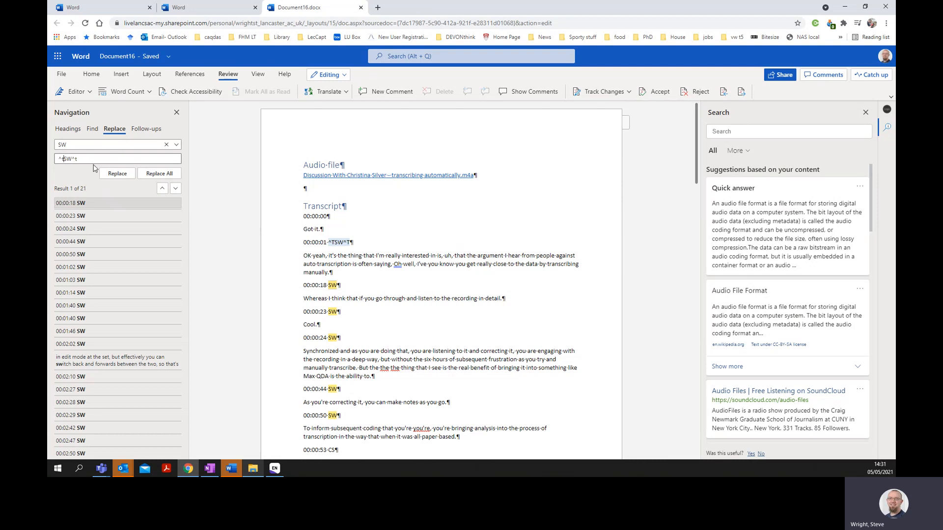
key(BackSpace)
key(BackSpace)
- Open the transcript document in the Word desktop app, allowing the browser to launch it
click(342, 76)
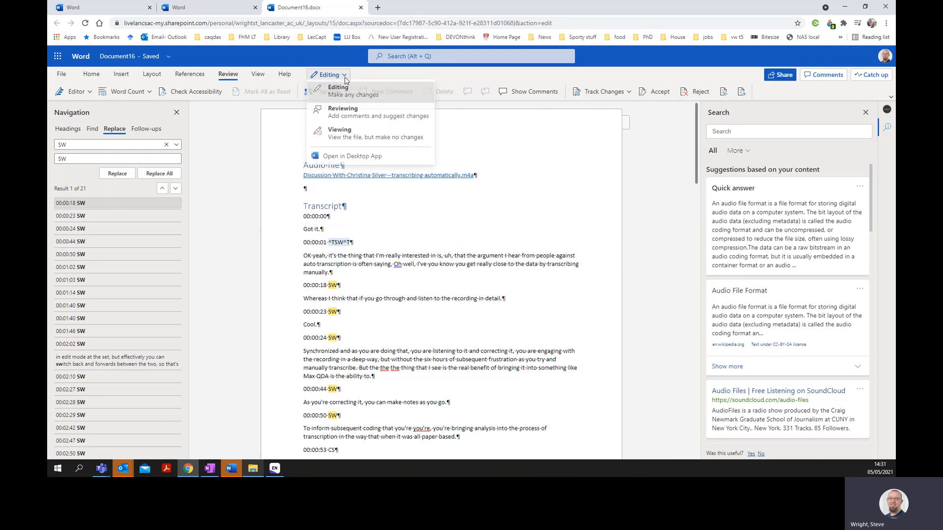
click(348, 155)
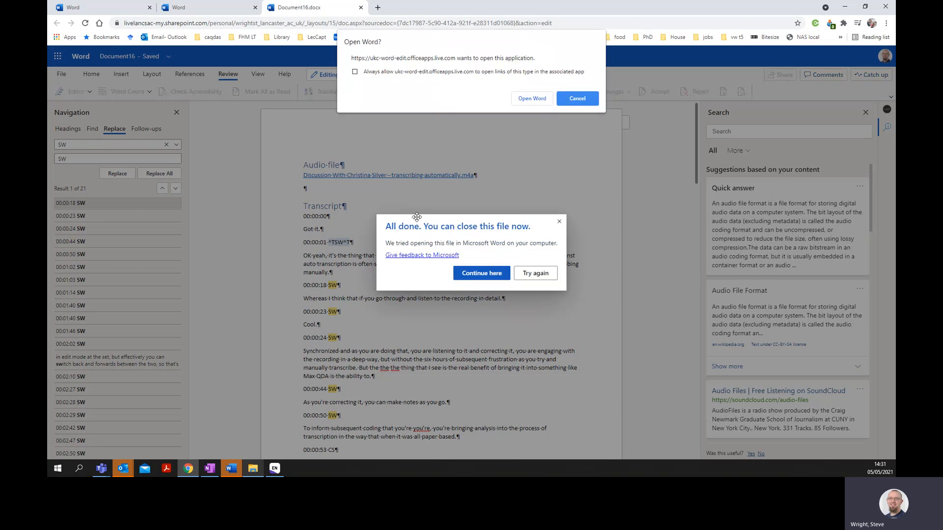
click(534, 98)
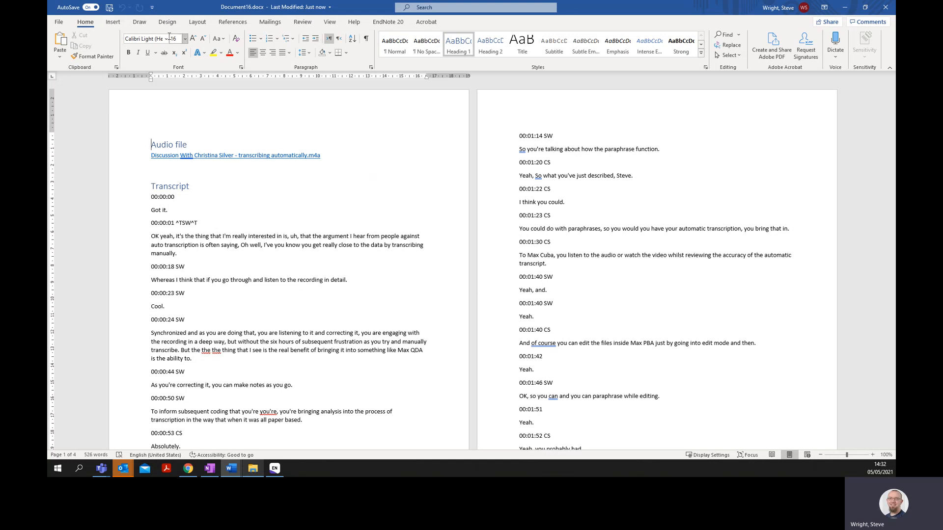
click(116, 24)
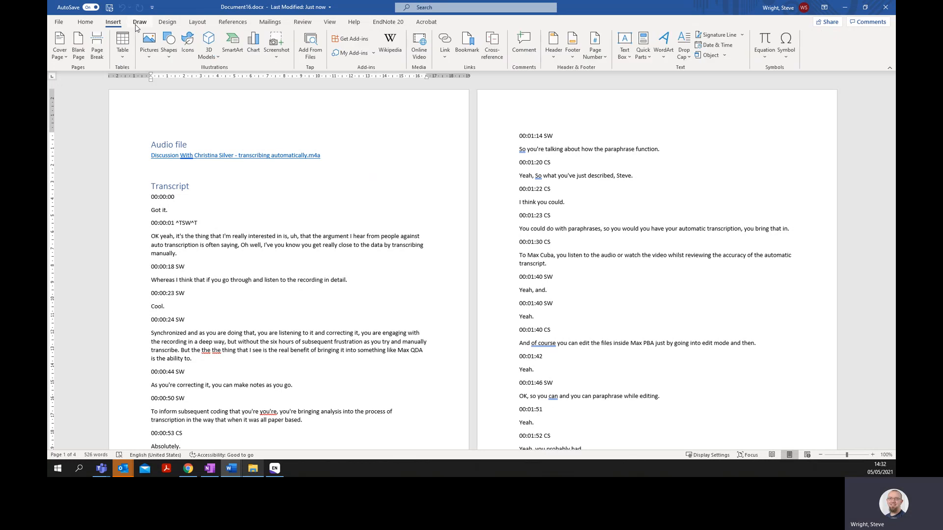